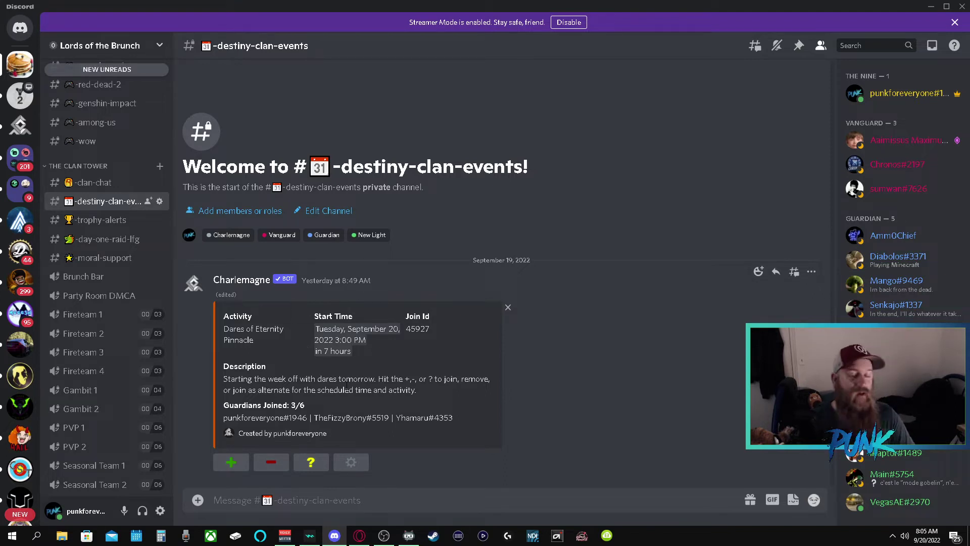
# Start the bot command /event create in the clan-chat channel
pyautogui.moveTo(319, 349)
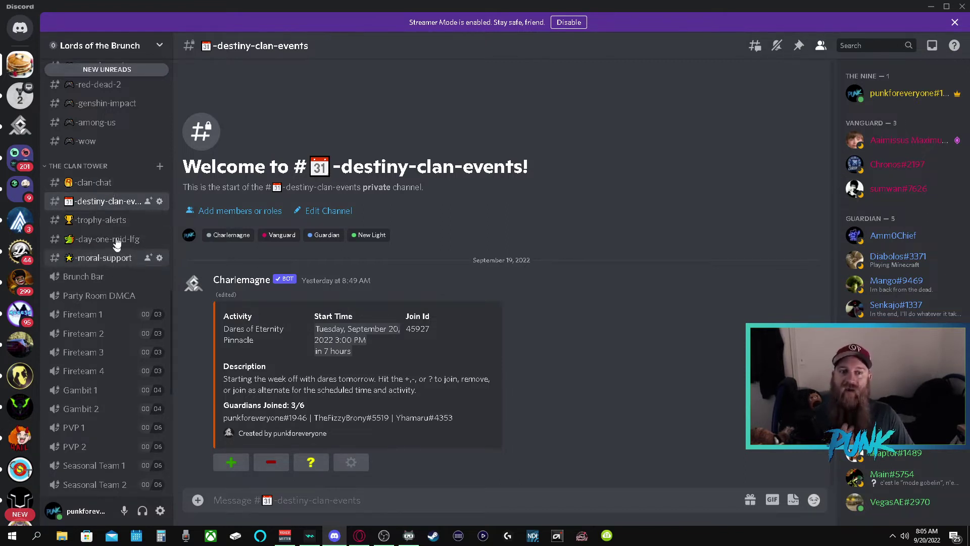
pyautogui.click(106, 186)
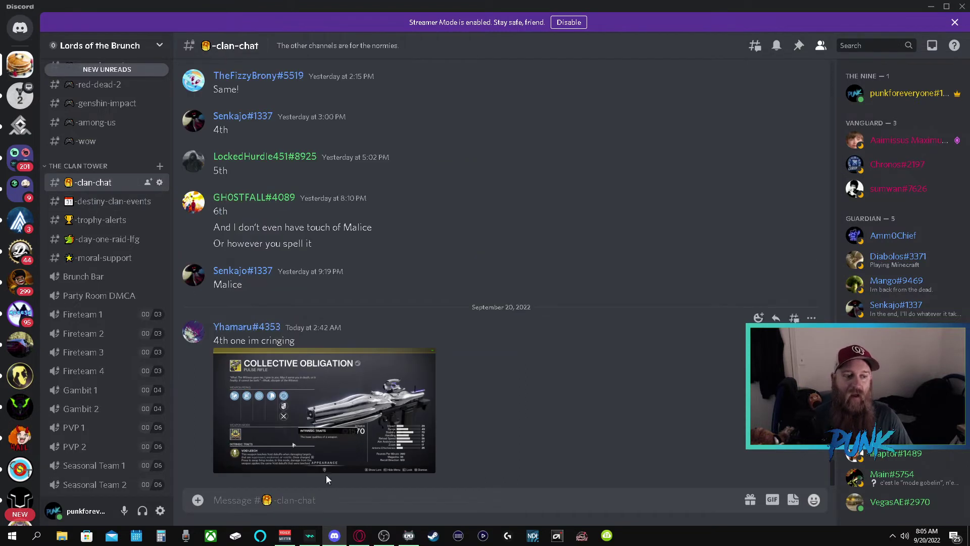
pyautogui.write('/')
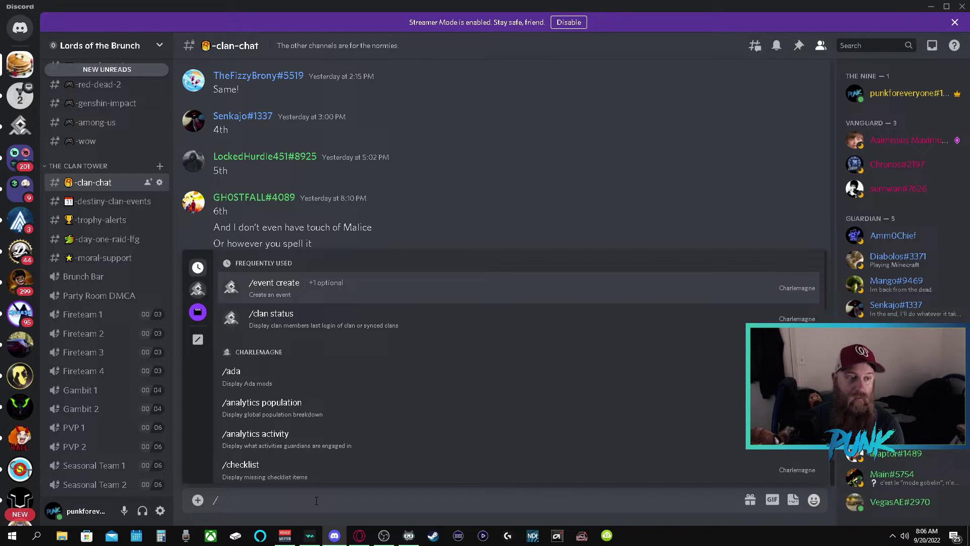
pyautogui.write('event create')
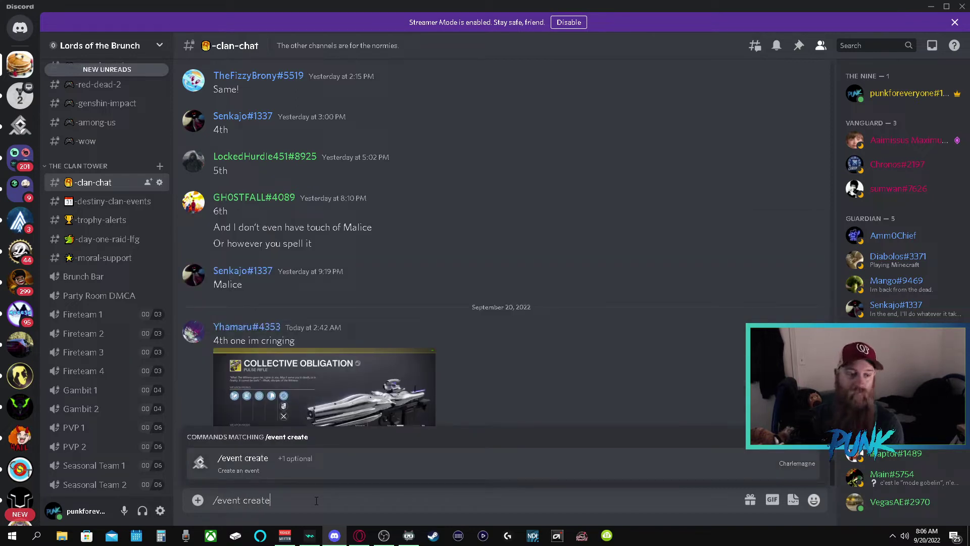
pyautogui.press('Return')
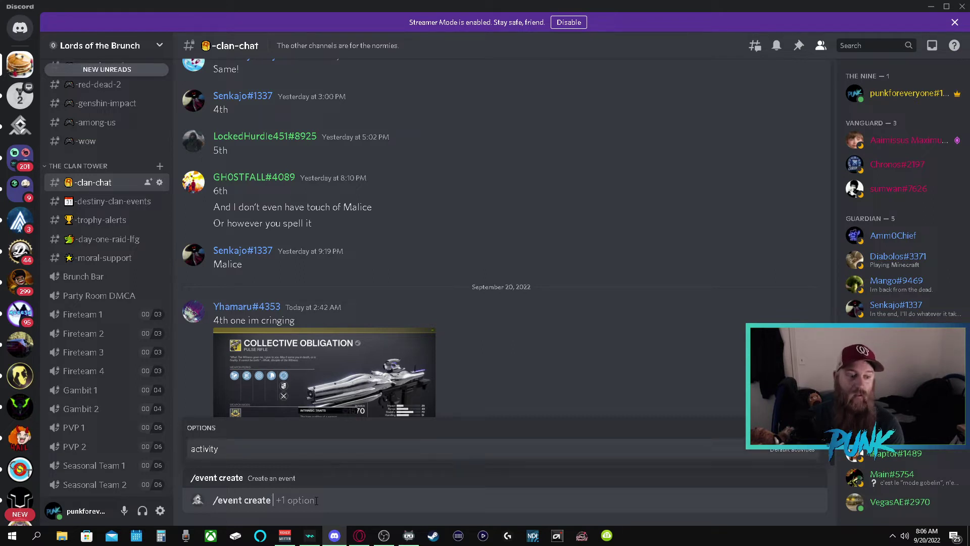
# Choose King's Fall as the event's activity and send the command to open the event form
pyautogui.press('Tab')
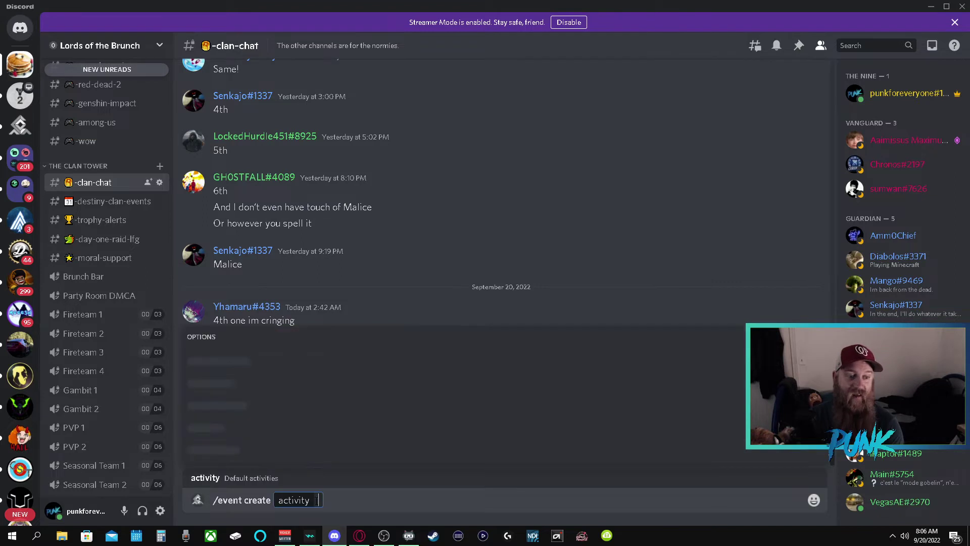
pyautogui.press('Down')
pyautogui.press('Down')
pyautogui.press('Down')
pyautogui.press('Down')
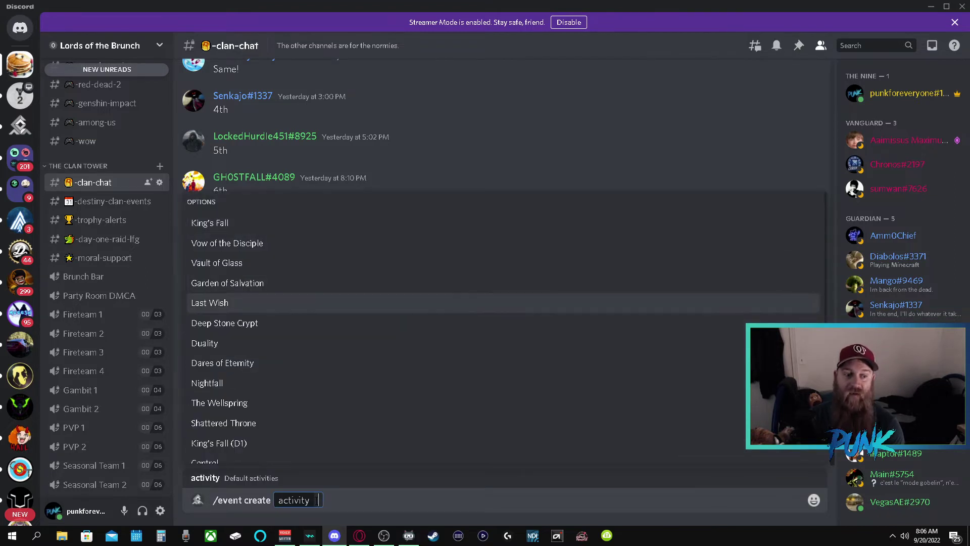
pyautogui.press('Up')
pyautogui.press('Up')
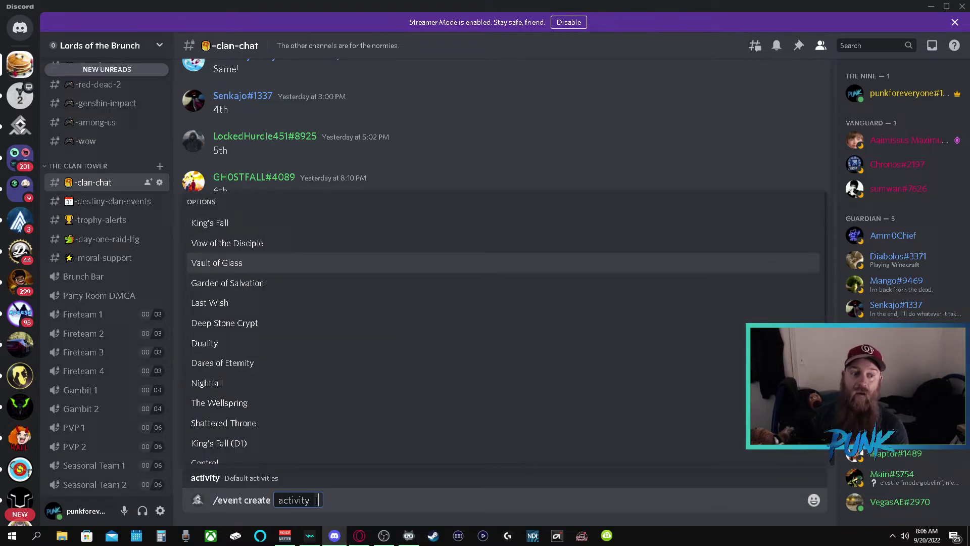
pyautogui.press('Up')
pyautogui.press('Up')
pyautogui.press('Tab')
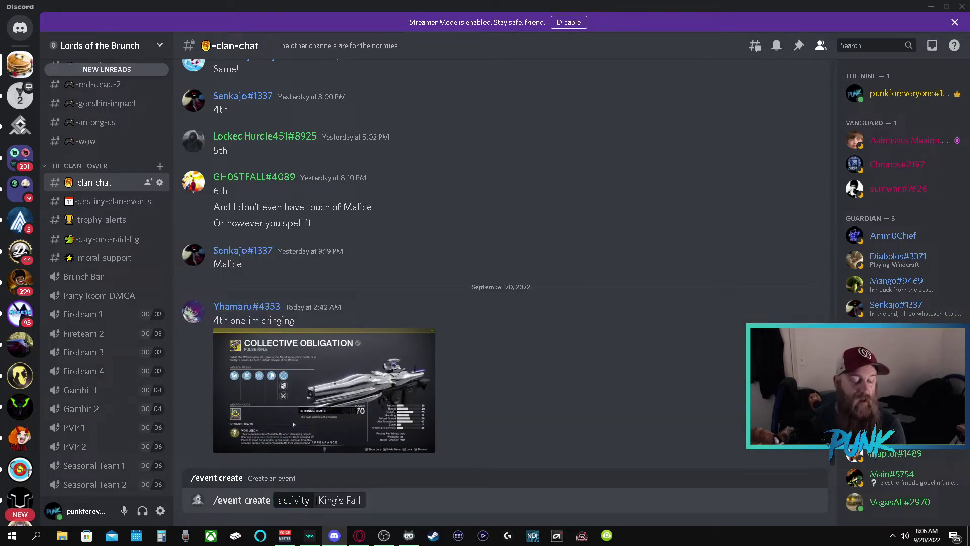
pyautogui.press('Return')
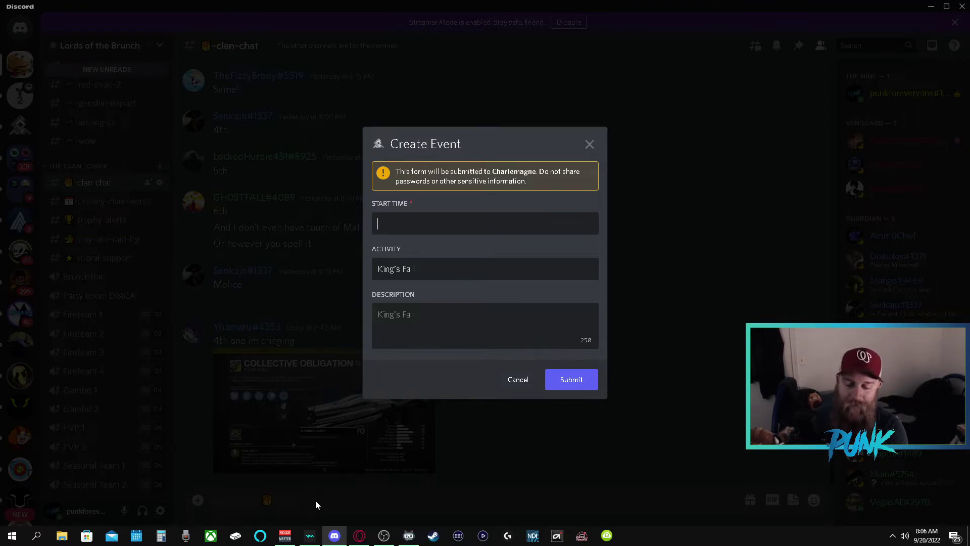
# Set the event's start time to 5pm EDT 9/20
pyautogui.write('8')
pyautogui.press('BackSpace')
pyautogui.write('8')
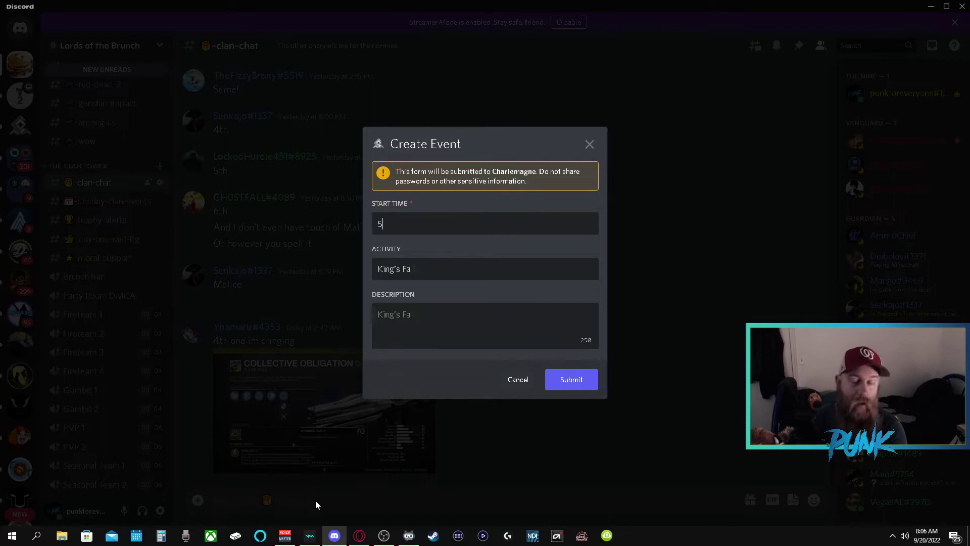
pyautogui.write('pm EDT')
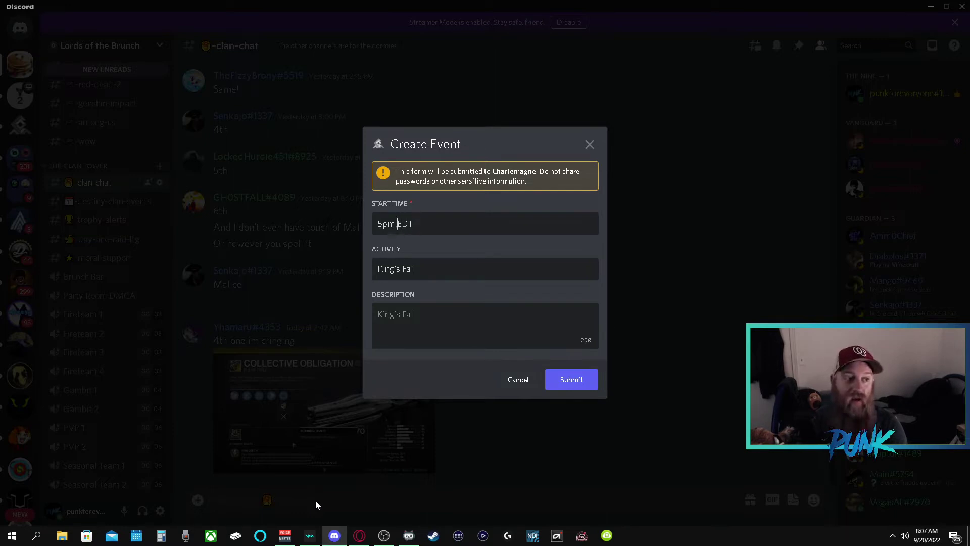
pyautogui.press('End')
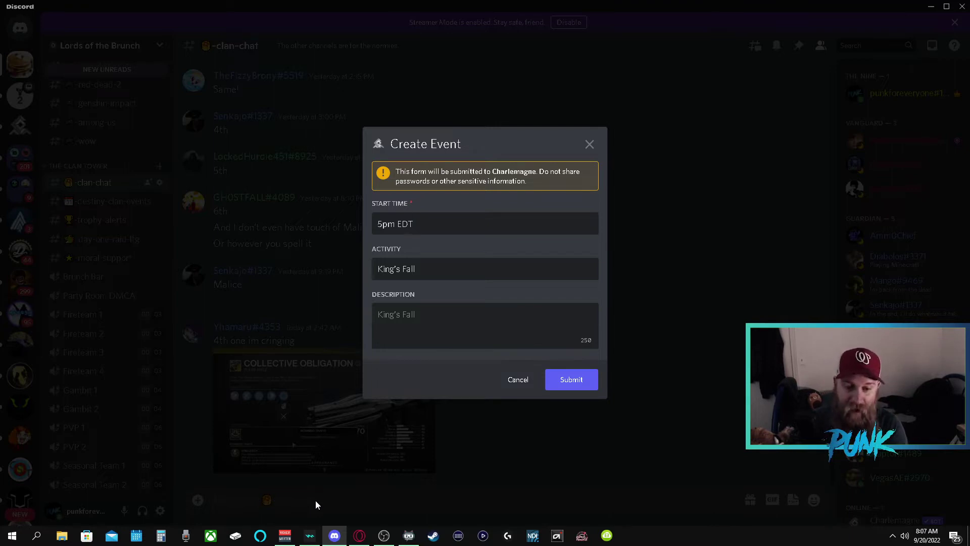
pyautogui.write('9/20')
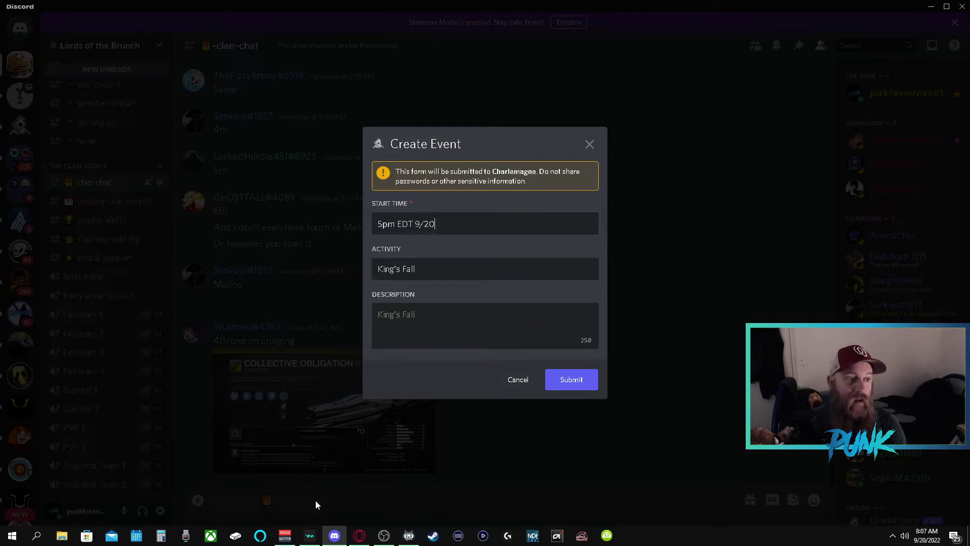
# Enter the description "Master Kings Fall. Be chill. Will teach." and submit the event
pyautogui.click(428, 318)
pyautogui.write('Master Kings fa')
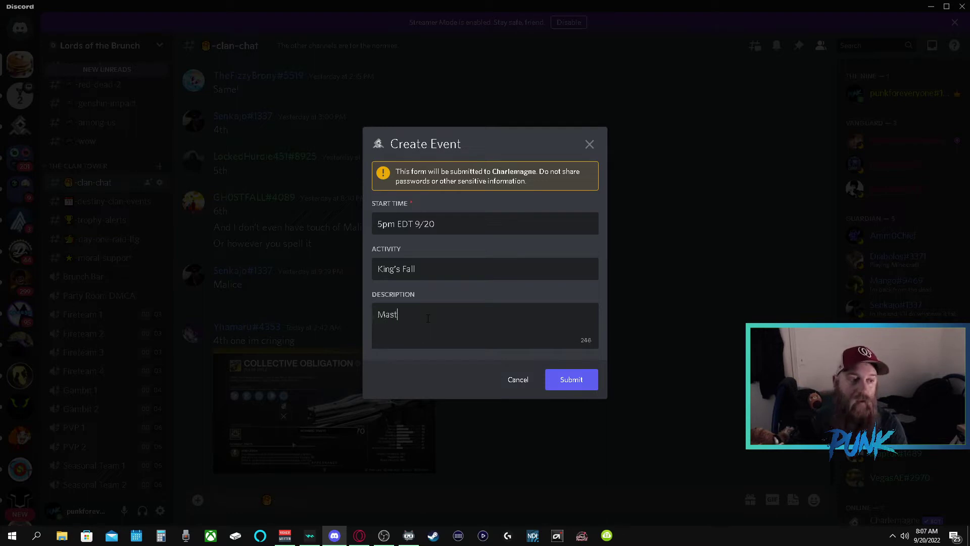
pyautogui.press('BackSpace')
pyautogui.press('BackSpace')
pyautogui.write('Fall. Be chill. Will teach. DM for')
pyautogui.press('BackSpace')
pyautogui.press('BackSpace')
pyautogui.press('BackSpace')
pyautogui.press('BackSpace')
pyautogui.press('BackSpace')
pyautogui.press('BackSpace')
pyautogui.press('BackSpace')
pyautogui.press('BackSpace')
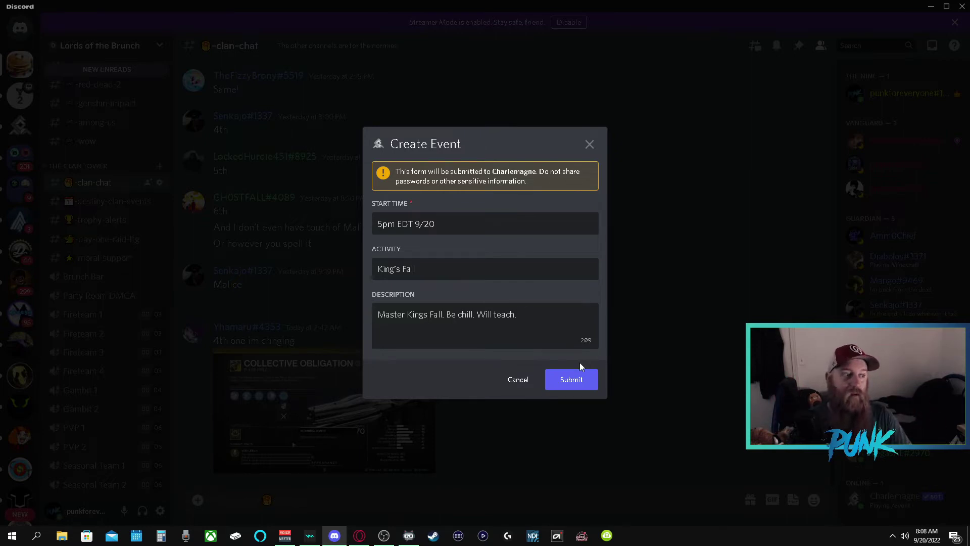
pyautogui.click(579, 380)
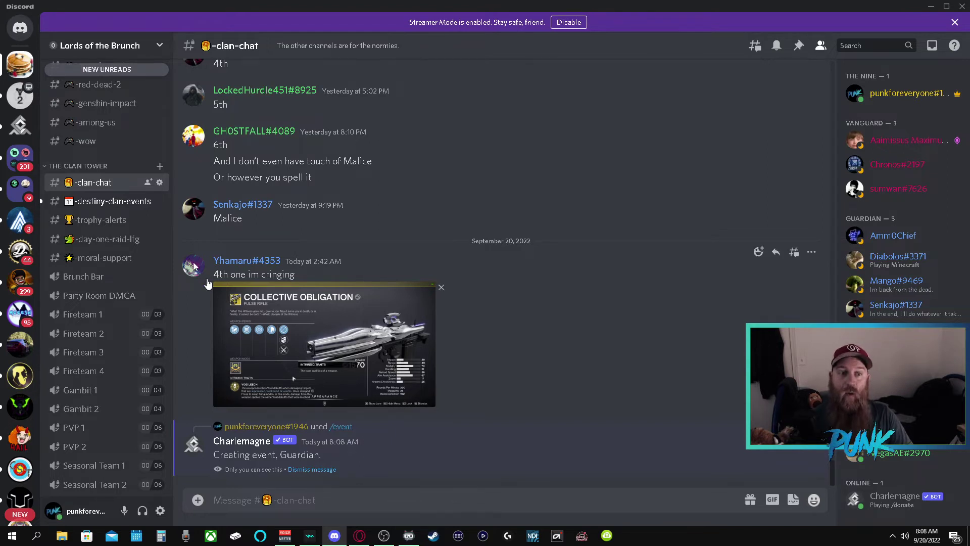
# Open the destiny-clan-events channel and leave the new King's Fall event
pyautogui.click(99, 204)
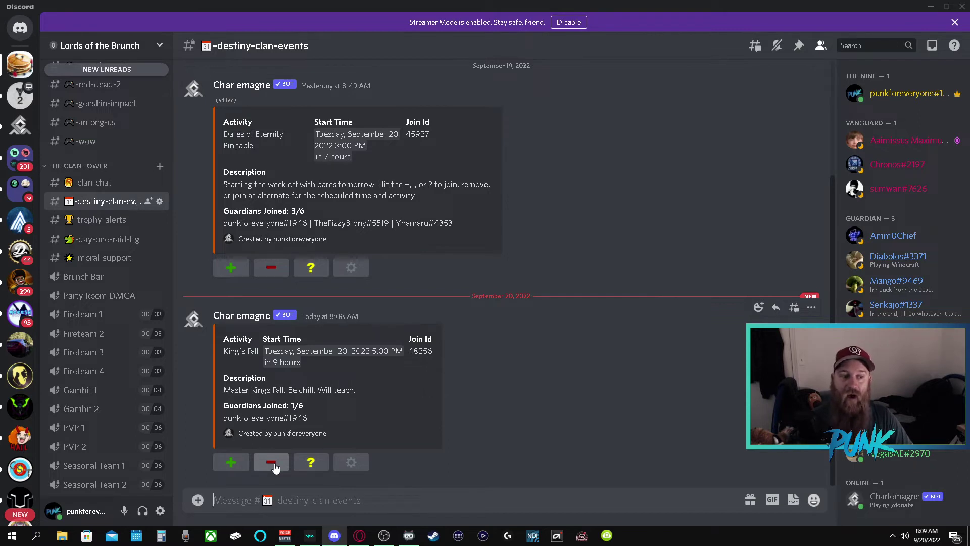
pyautogui.click(273, 464)
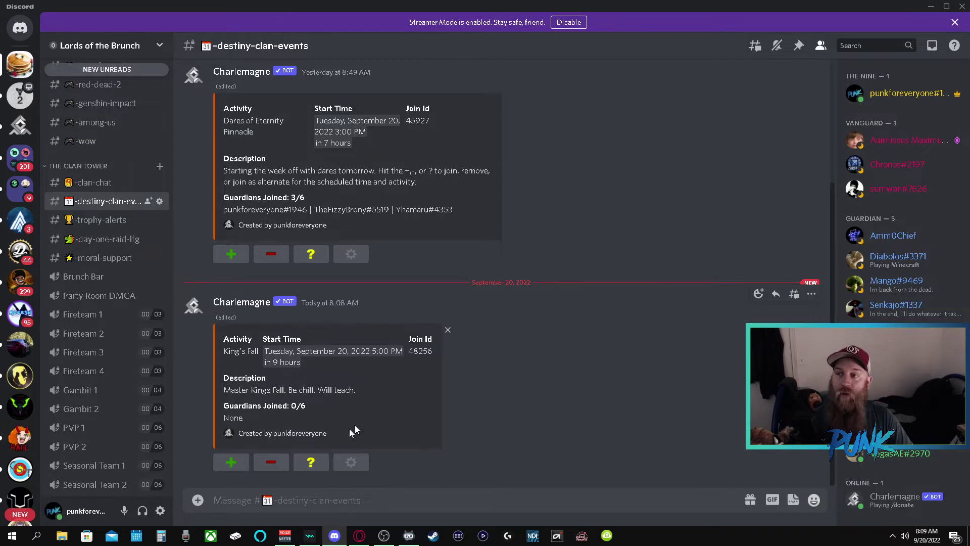
pyautogui.moveTo(261, 405); pyautogui.dragTo(329, 416)
pyautogui.click(302, 419)
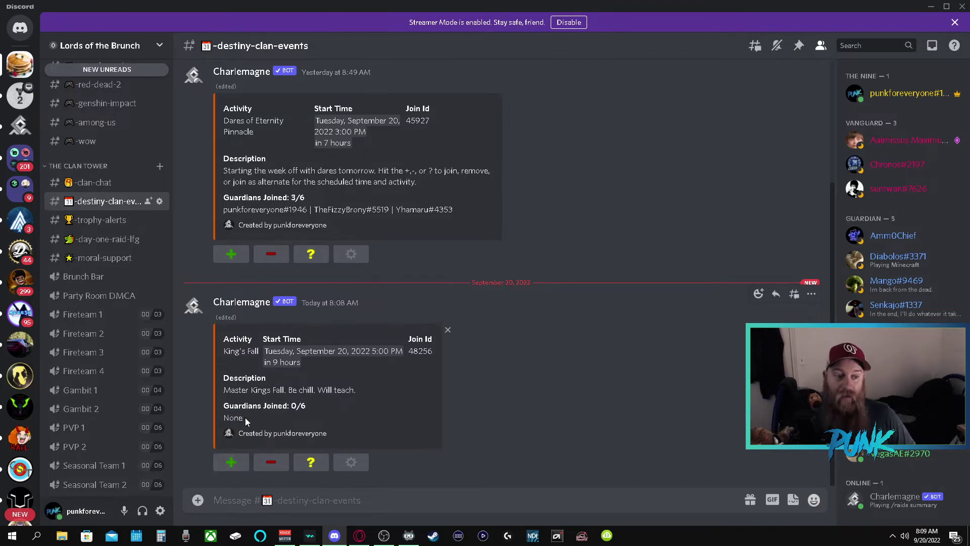
# Join the King's Fall event, leave it again and sign up as an alternate instead
pyautogui.click(235, 467)
pyautogui.click(271, 461)
pyautogui.click(312, 462)
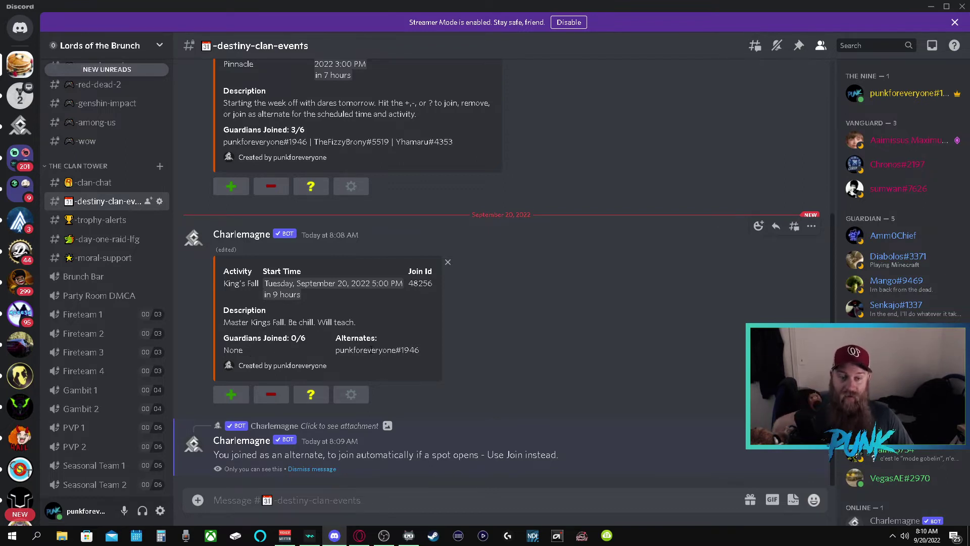
pyautogui.click(314, 397)
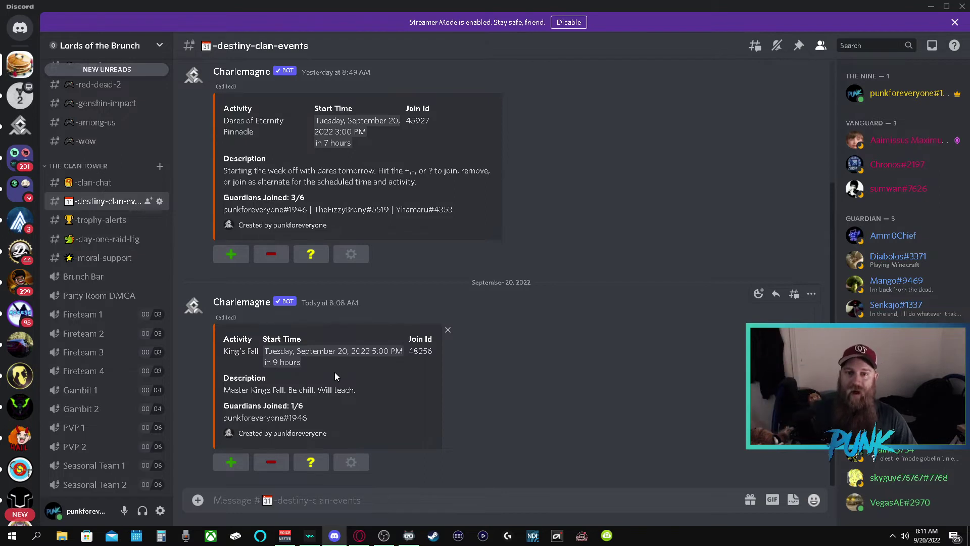
# Send an alert for the King's Fall event, view Charlemagne's direct message about it and return to the events channel
pyautogui.click(355, 462)
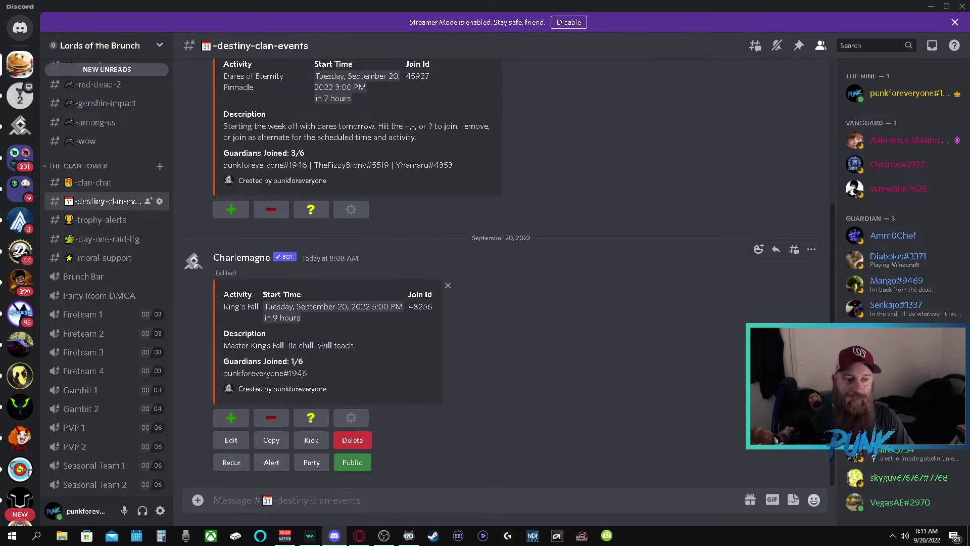
pyautogui.click(271, 461)
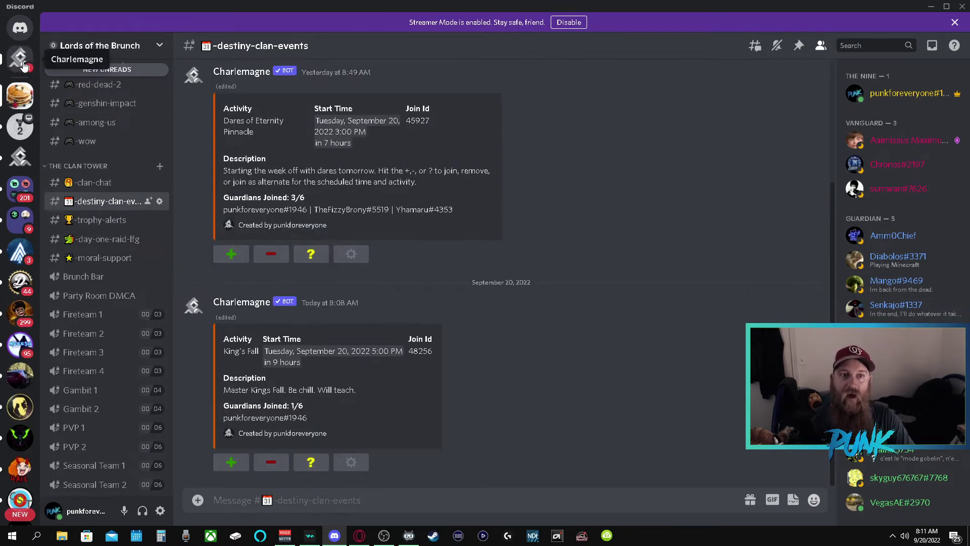
pyautogui.click(23, 64)
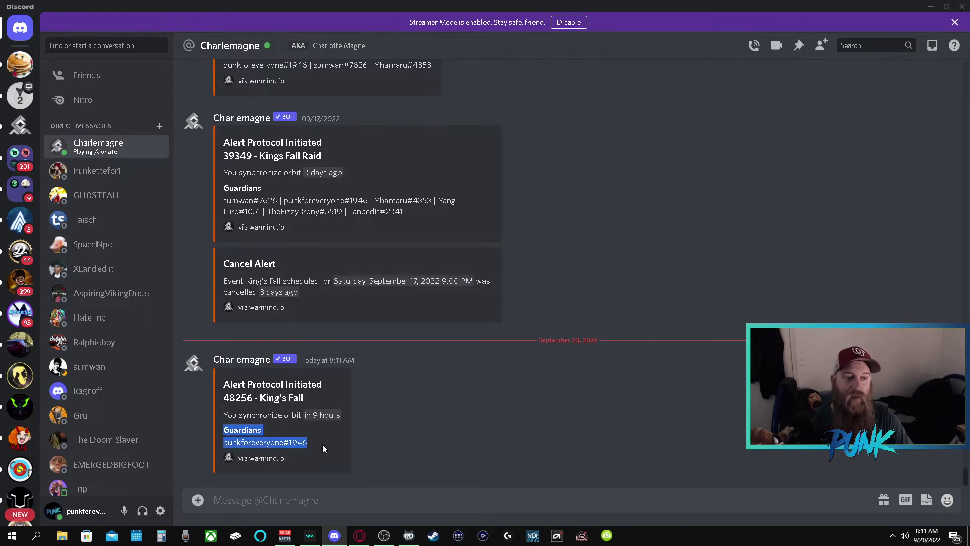
pyautogui.hotkey('ctrl', 'b')
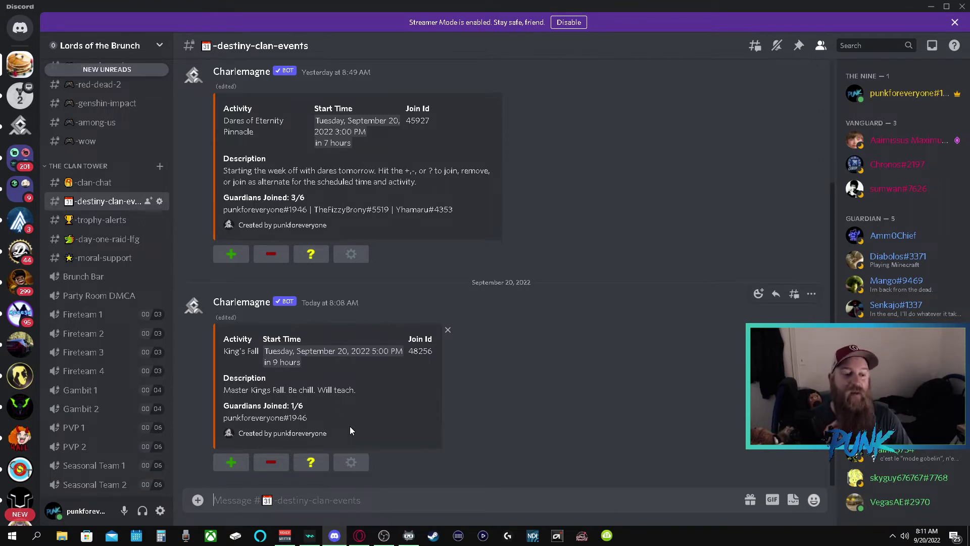
# Make a copy of the King's Fall event and delete that copy
pyautogui.click(351, 461)
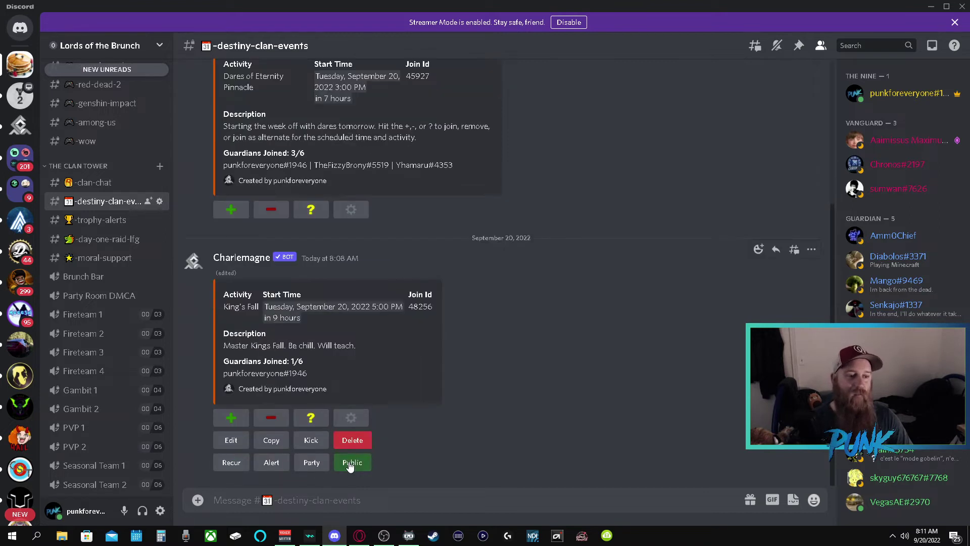
pyautogui.click(273, 442)
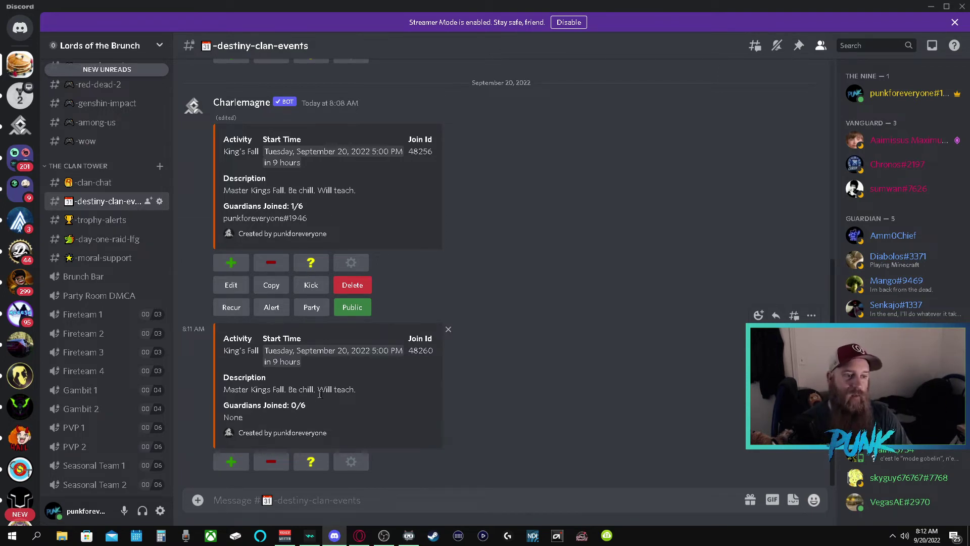
pyautogui.click(362, 463)
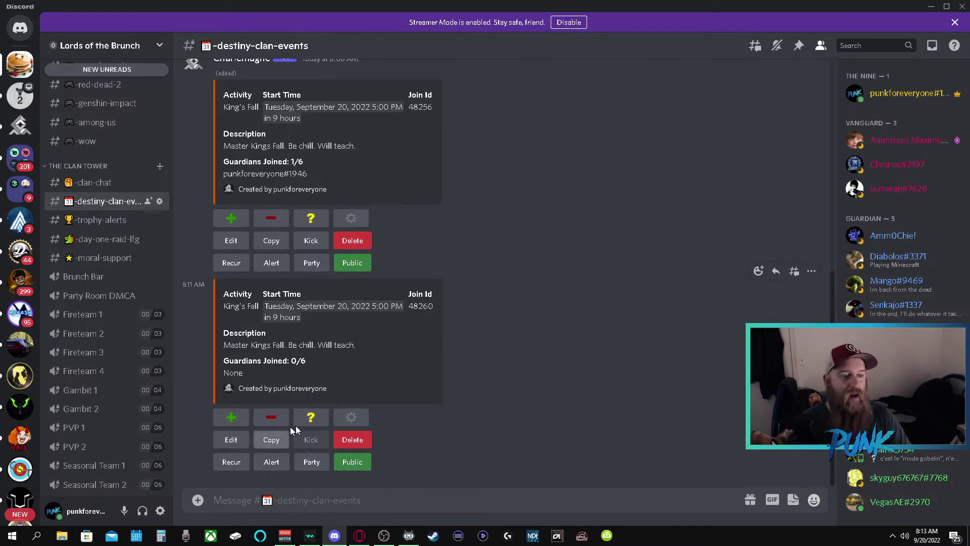
pyautogui.click(357, 443)
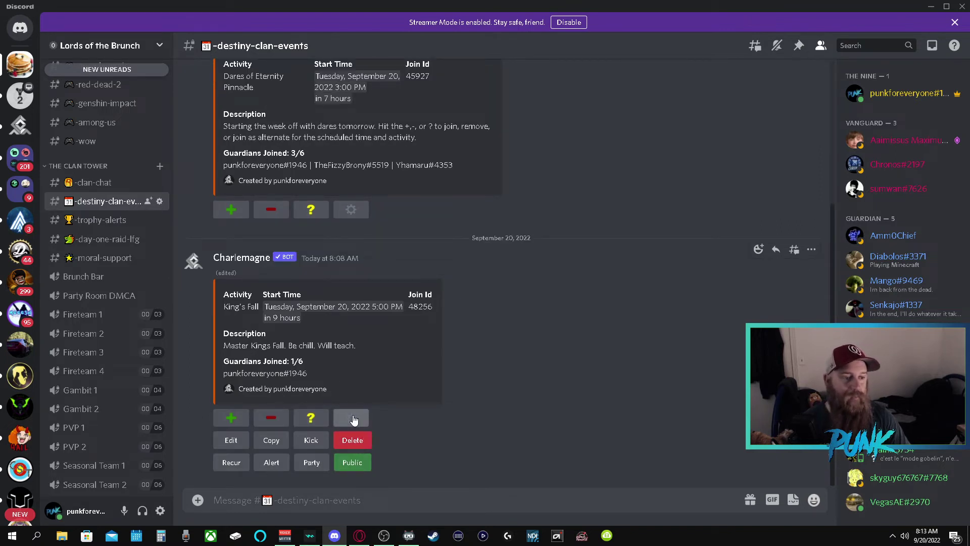
# Try to kick a guardian from the King's Fall event and dismiss the bot's reply
pyautogui.click(309, 440)
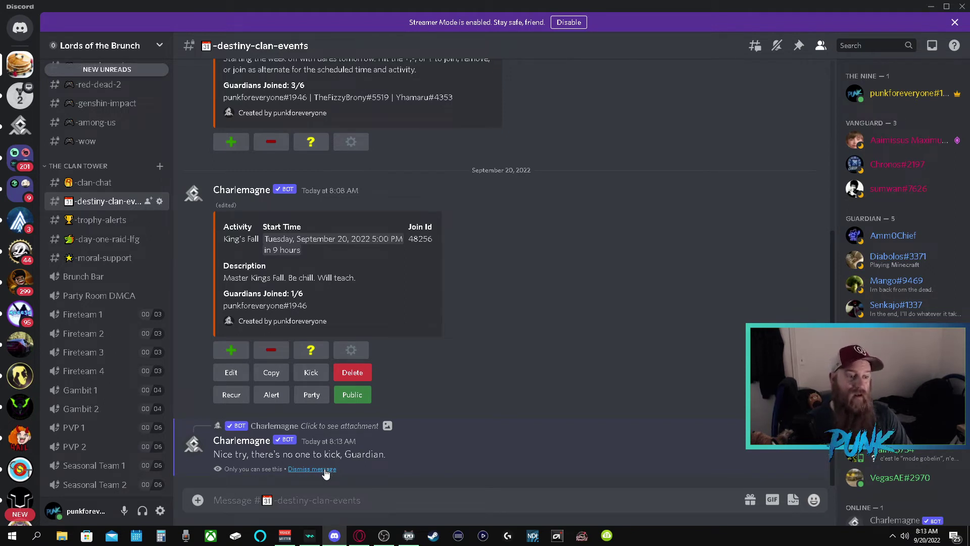
pyautogui.click(328, 468)
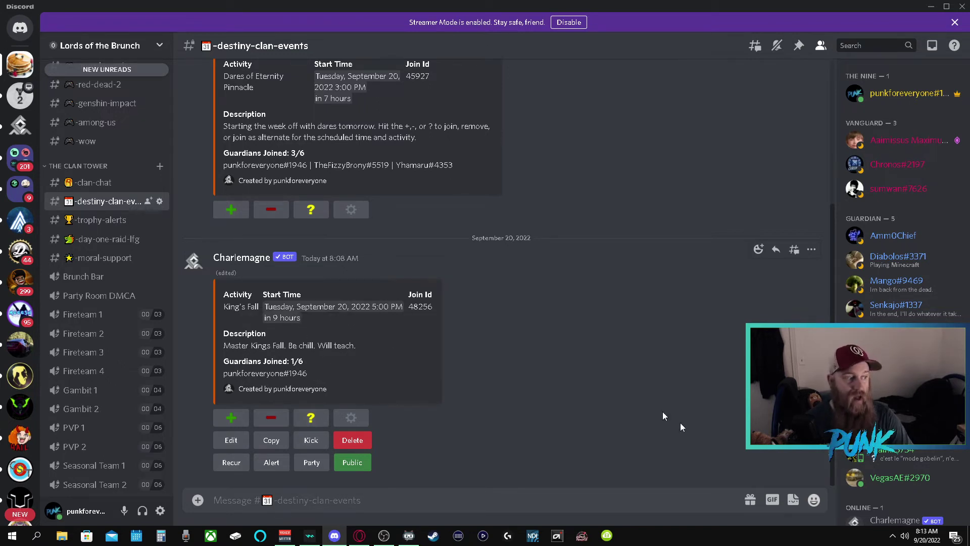
# Check next week's date in the system calendar and set the King's Fall event to recur weekly
pyautogui.click(927, 534)
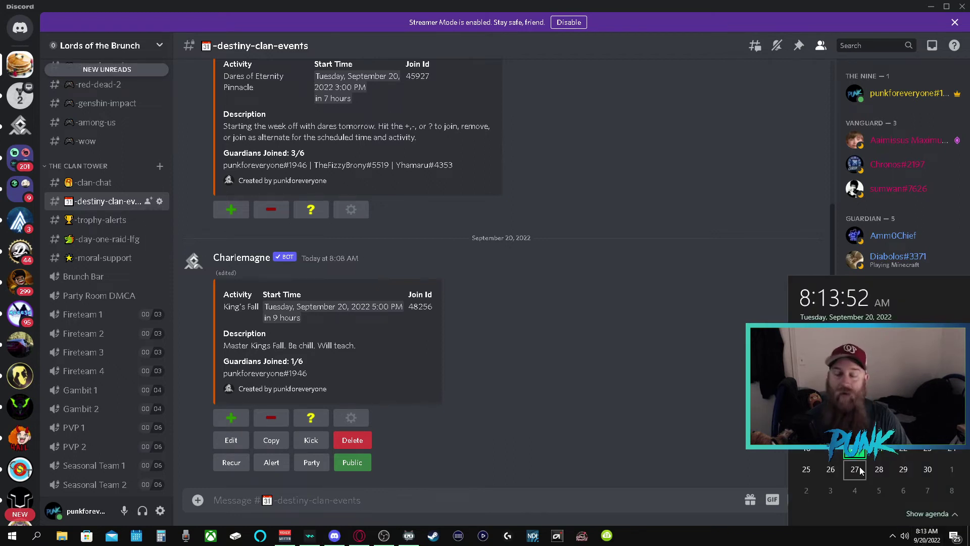
pyautogui.click(725, 432)
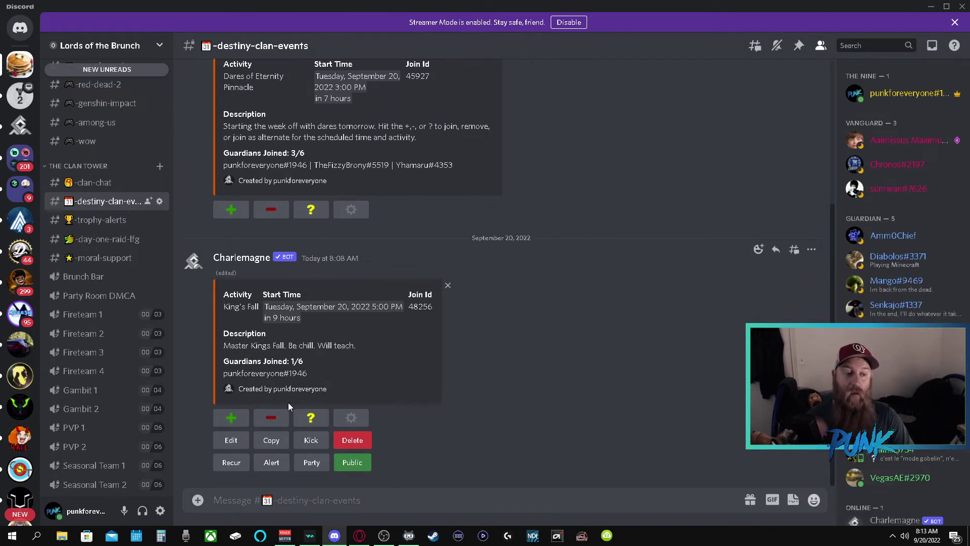
pyautogui.click(239, 465)
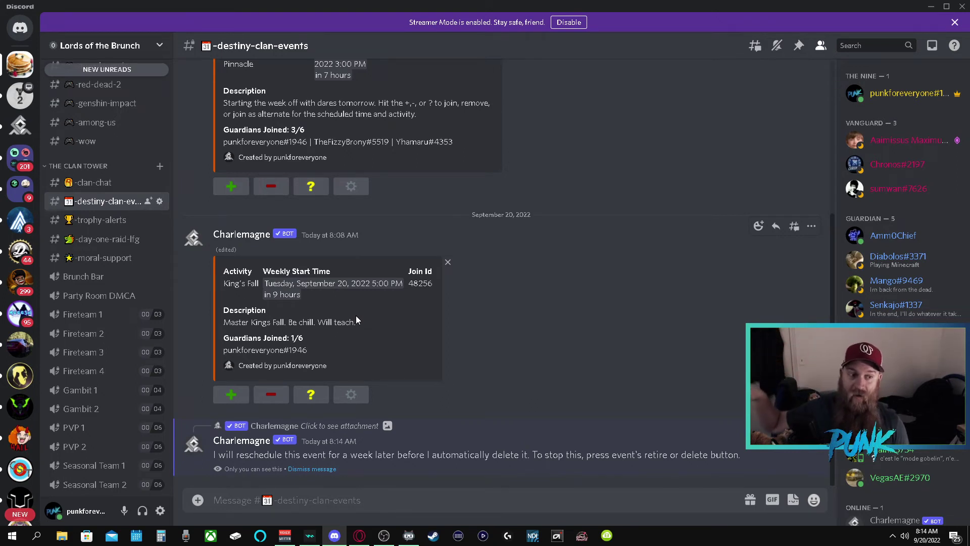
# Highlight the bot's note about stopping the rescheduling, retire the King's Fall event's weekly recurrence and clear the bot's replies
pyautogui.moveTo(532, 454); pyautogui.dragTo(746, 458)
pyautogui.click(353, 396)
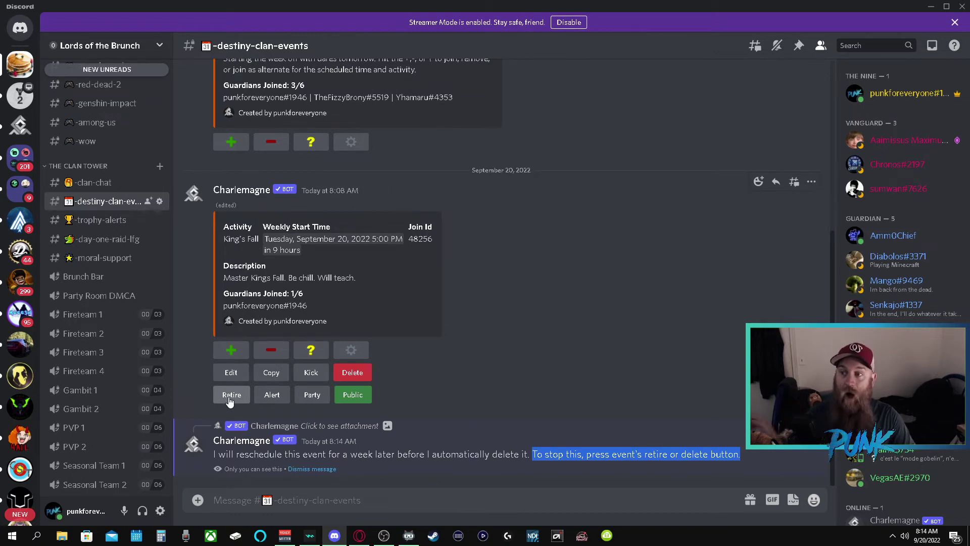
pyautogui.click(231, 395)
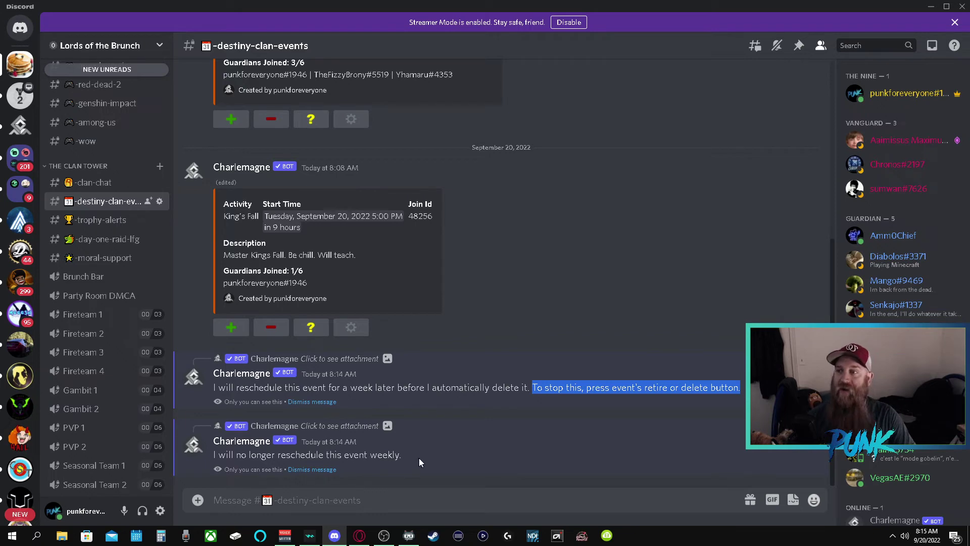
pyautogui.scroll(3, 333, 470)
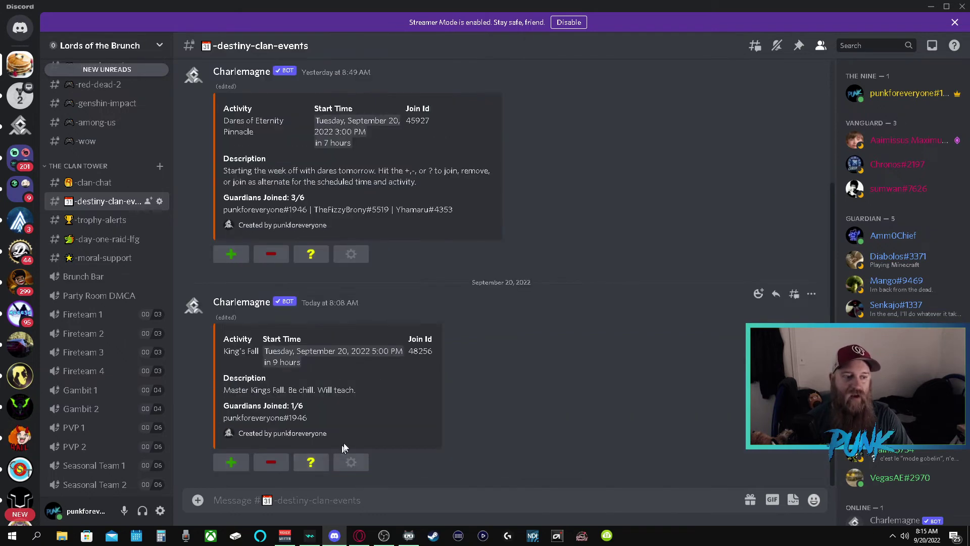
# Open the King's Fall event's management options, try the Party option and reopen the options
pyautogui.click(351, 462)
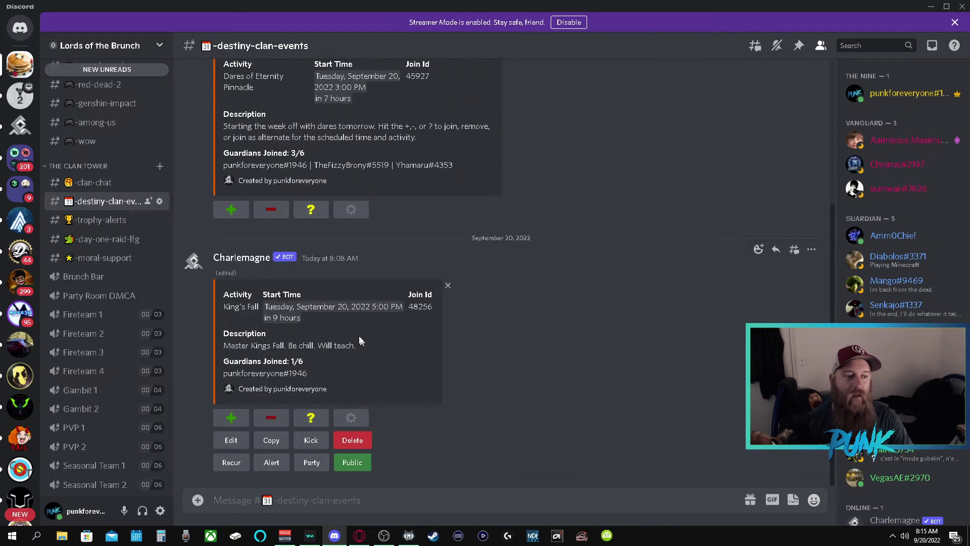
pyautogui.click(321, 463)
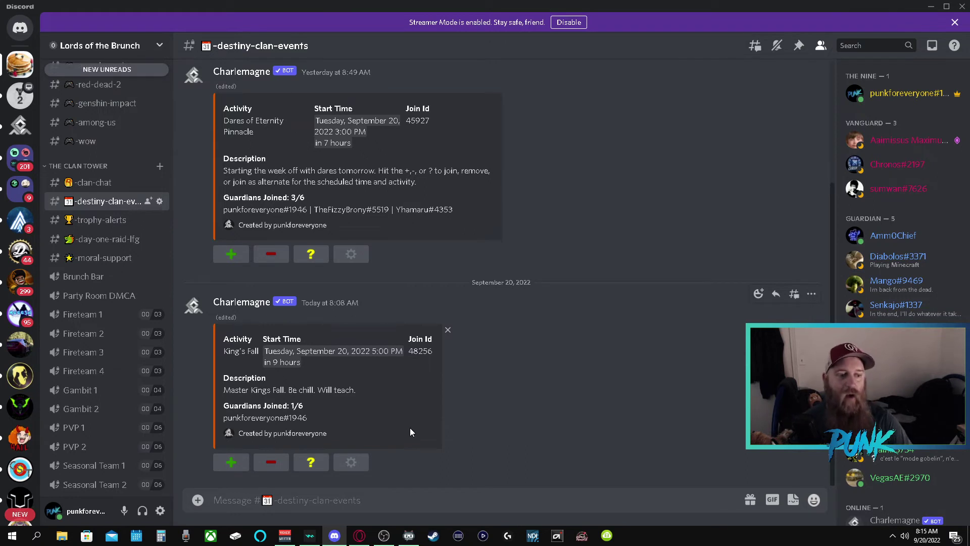
pyautogui.click(359, 463)
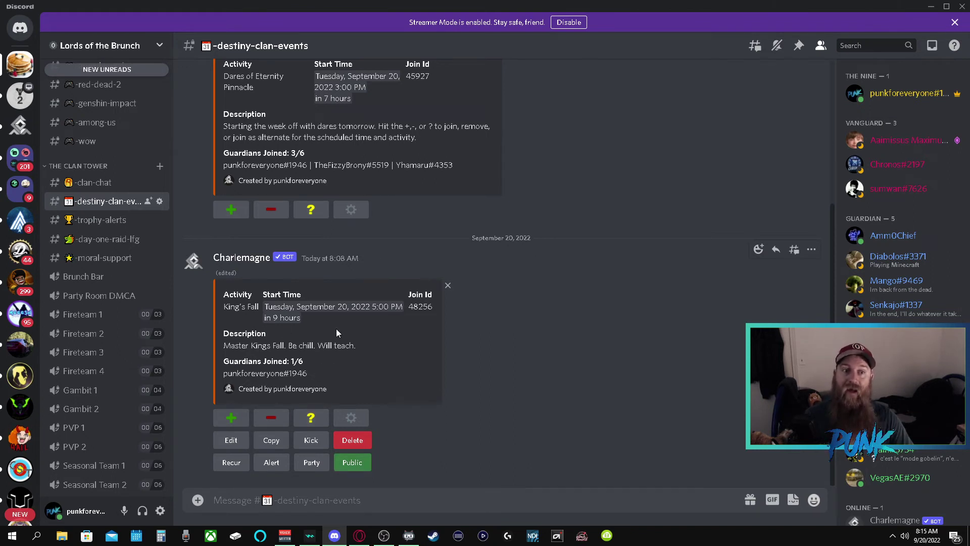
# View the lfg-events channel on the Charlemagne server, return to the clan events channel and hide the King's Fall event's options
pyautogui.click(20, 125)
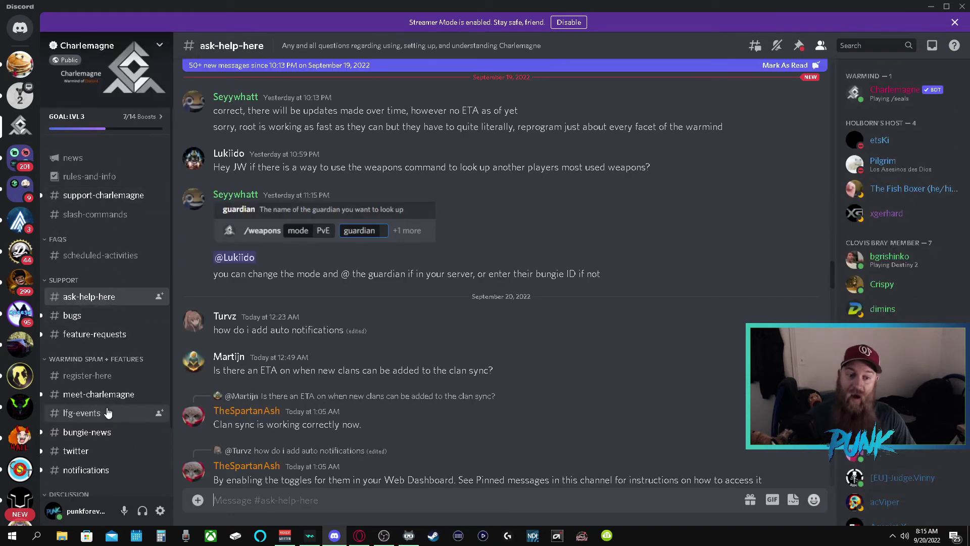
pyautogui.click(107, 412)
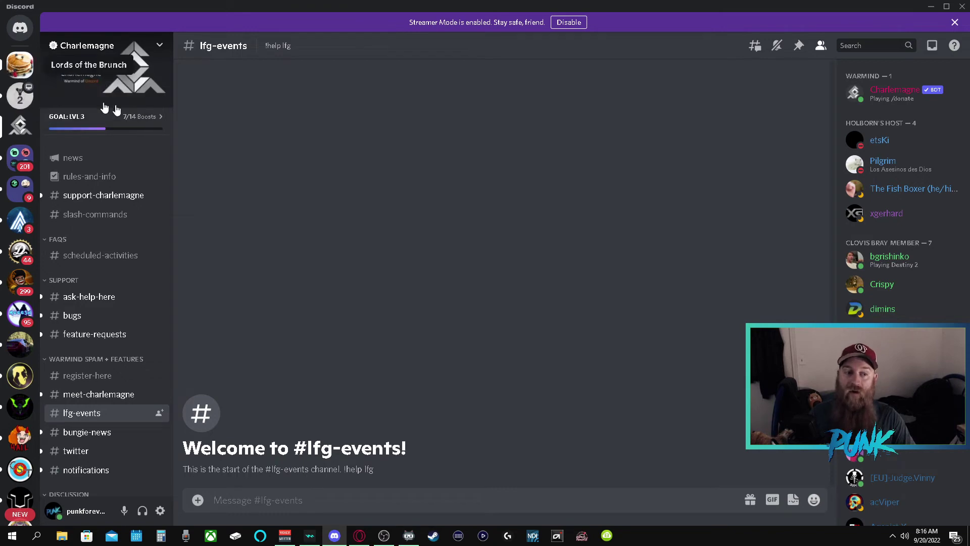
pyautogui.click(20, 65)
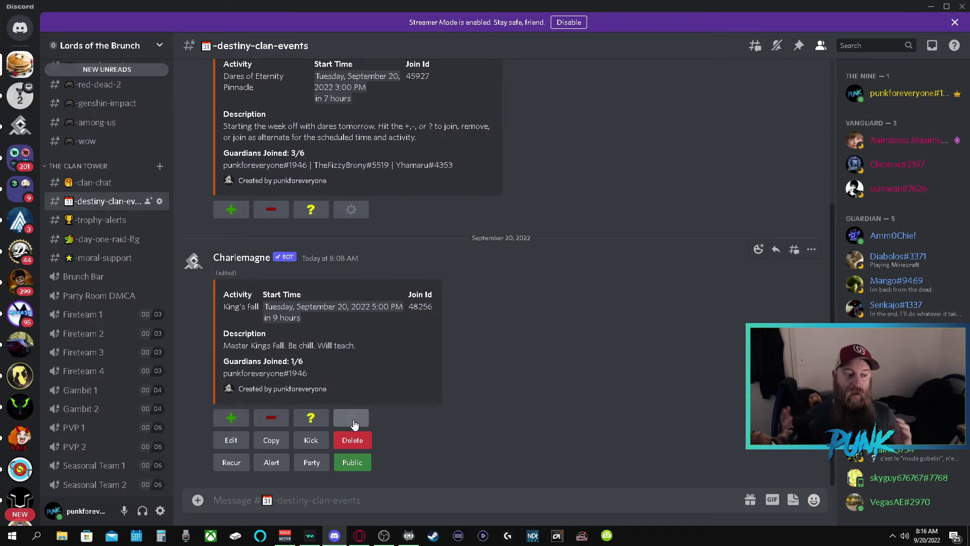
pyautogui.click(354, 422)
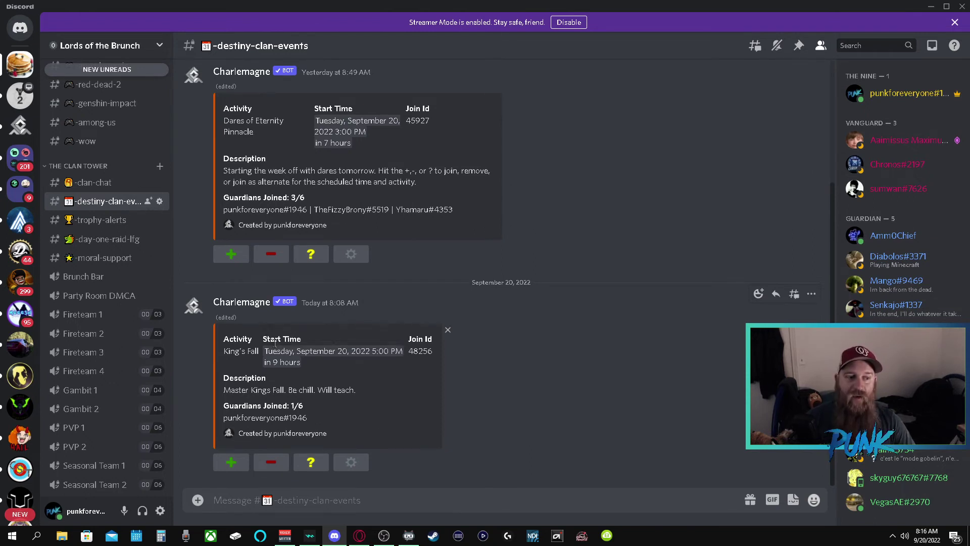
# Examine the King's Fall event's start time and look over the events posted in the clan events channel
pyautogui.moveTo(265, 350); pyautogui.dragTo(399, 360)
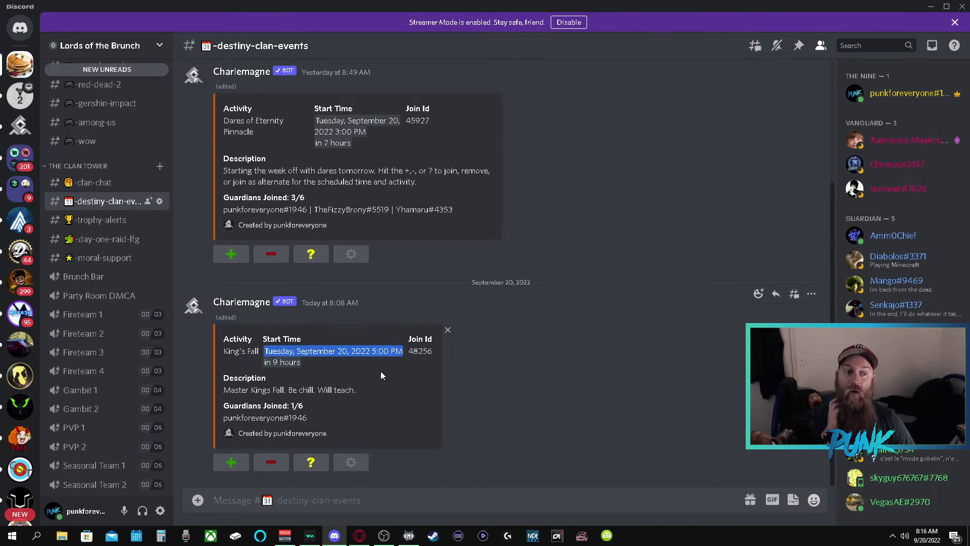
pyautogui.click(275, 322)
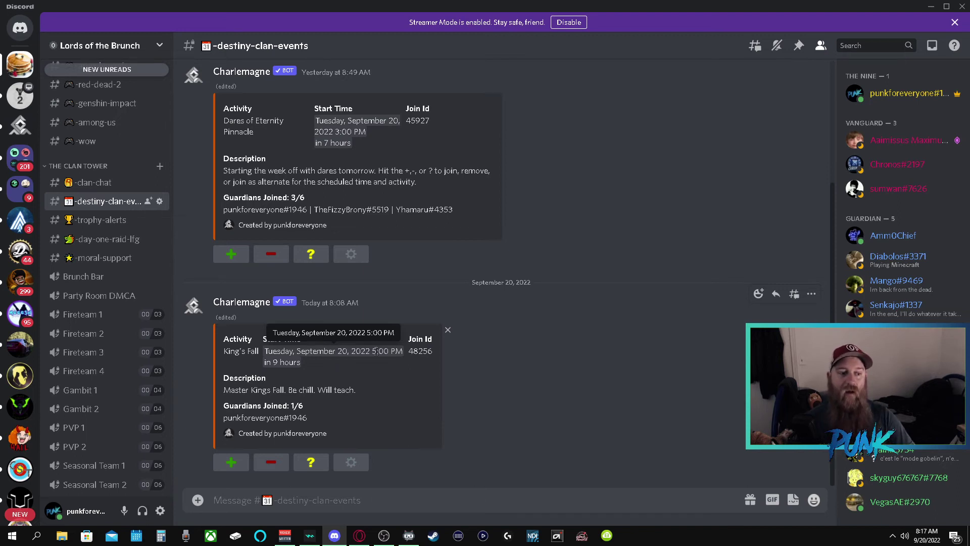
pyautogui.click(357, 465)
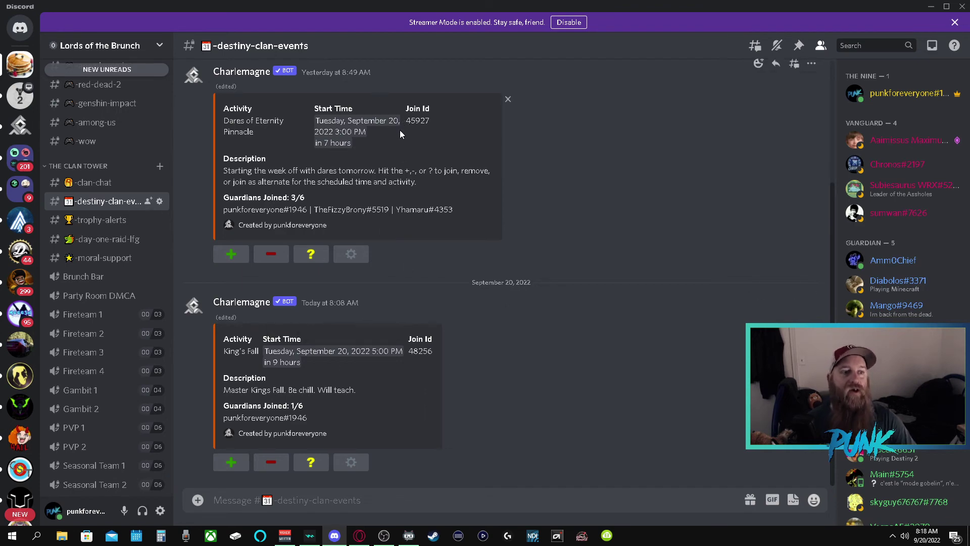
pyautogui.scroll(3, 386, 368)
pyautogui.scroll(-3, 377, 246)
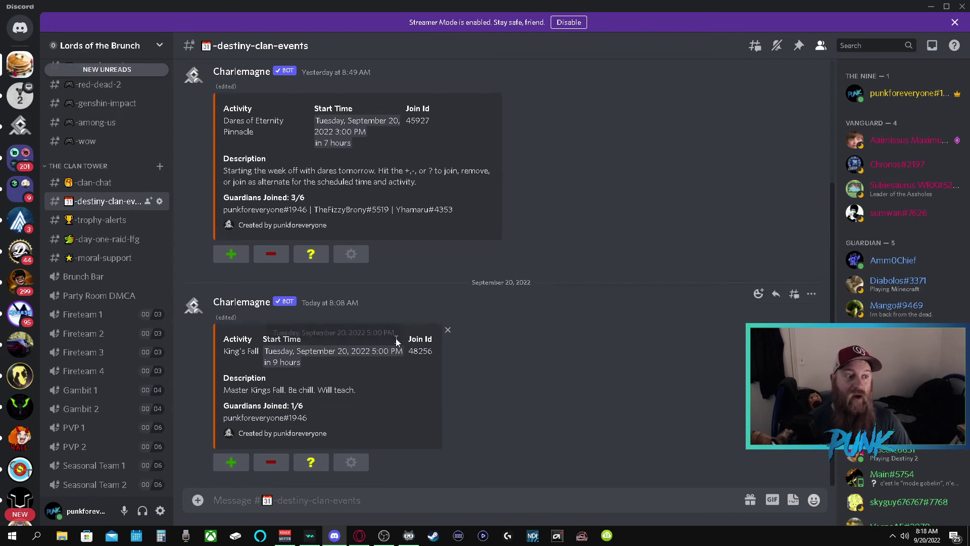
pyautogui.scroll(3, 398, 341)
pyautogui.scroll(-2, 364, 305)
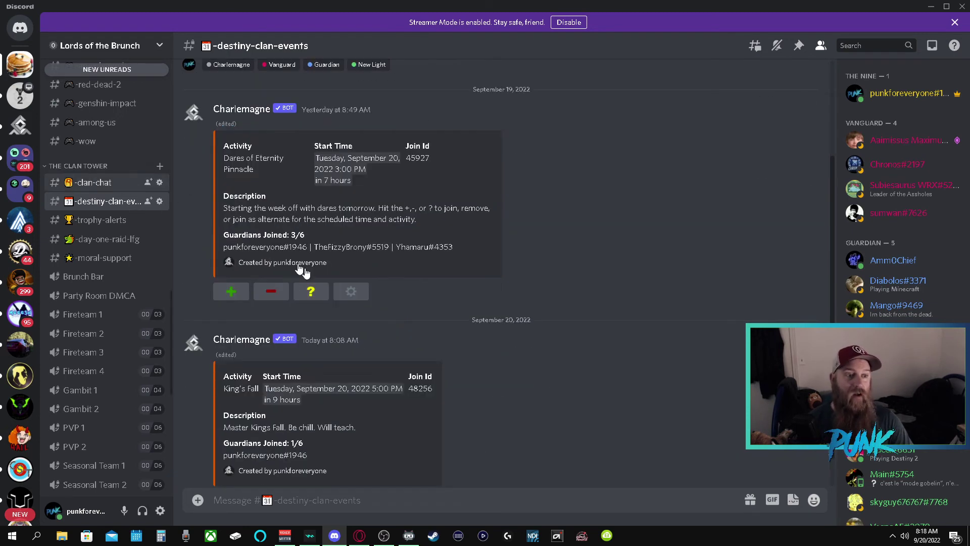
# Look through the clan-chat messages, compare them with the clan events channel and finish on the clan events channel
pyautogui.hotkey('alt', 'Up')
pyautogui.scroll(15, 421, 342)
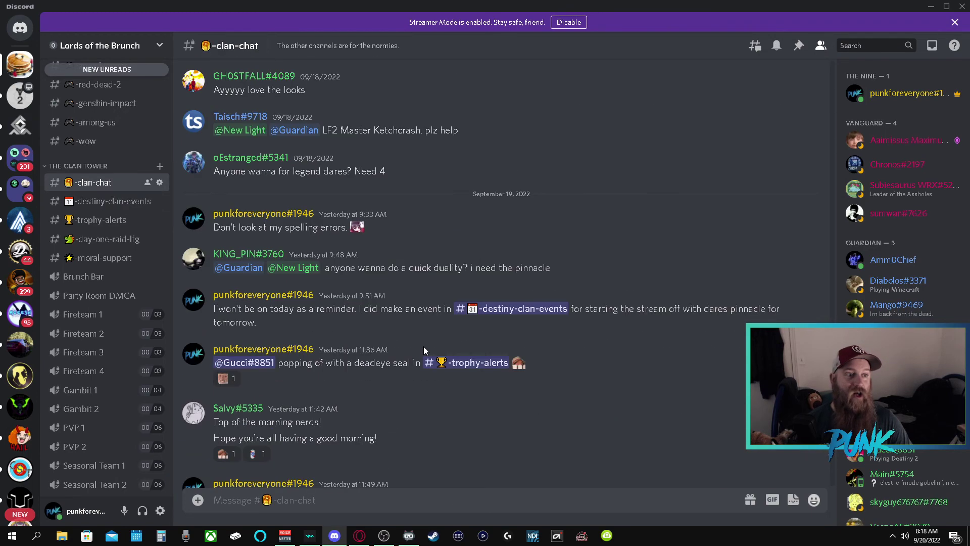
pyautogui.scroll(-15, 423, 347)
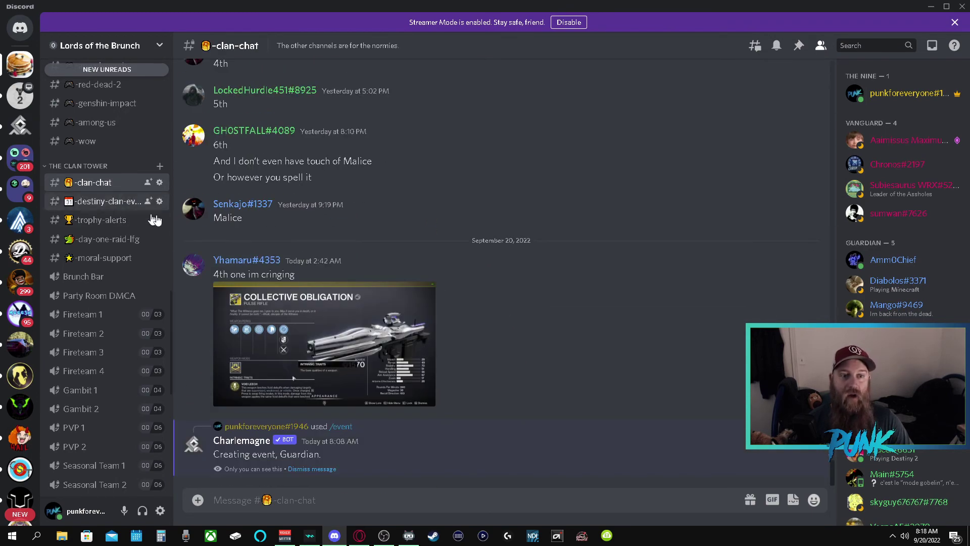
pyautogui.click(103, 201)
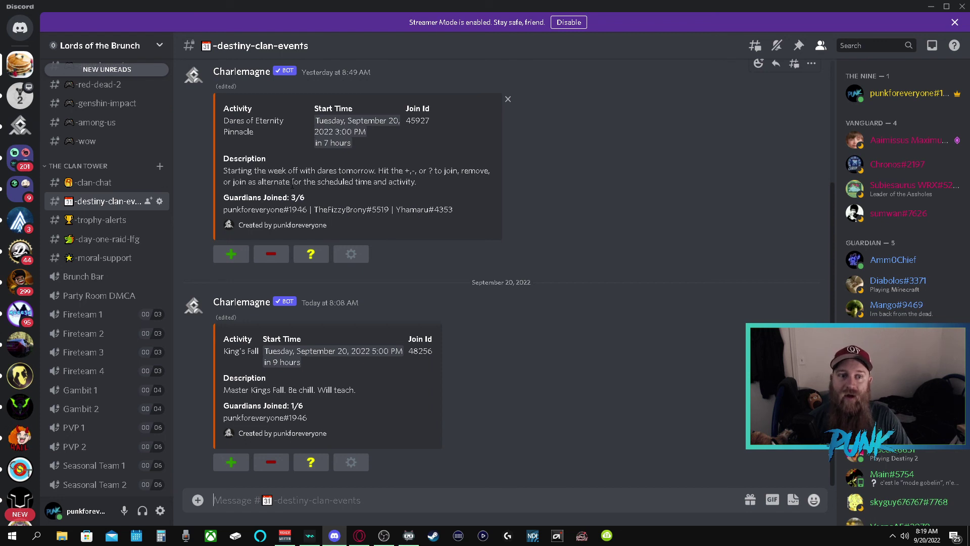
pyautogui.click(122, 187)
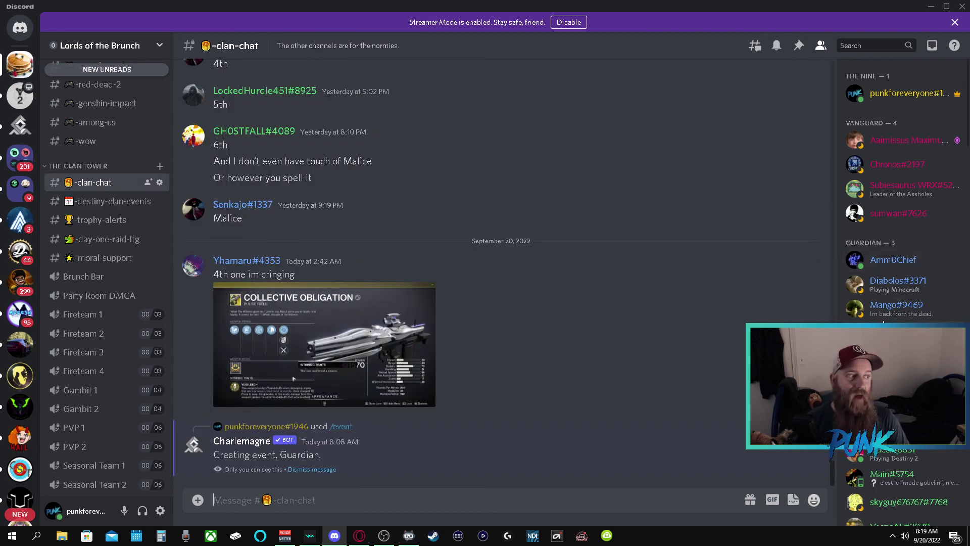
pyautogui.scroll(-2, 889, 203)
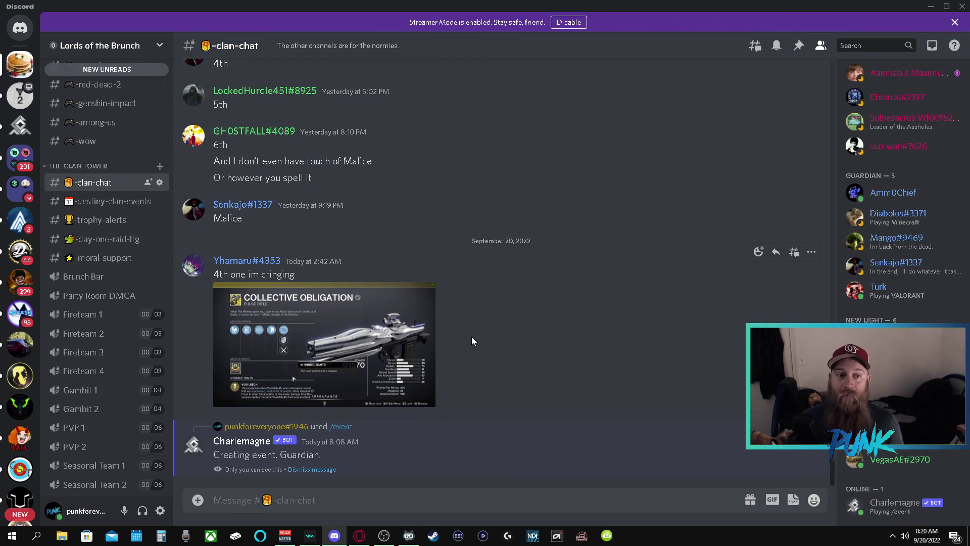
pyautogui.click(121, 209)
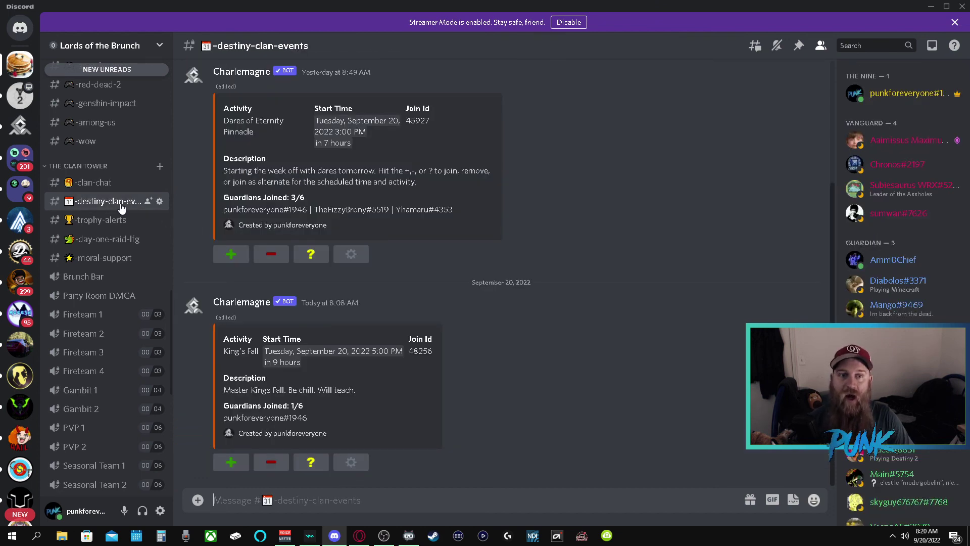